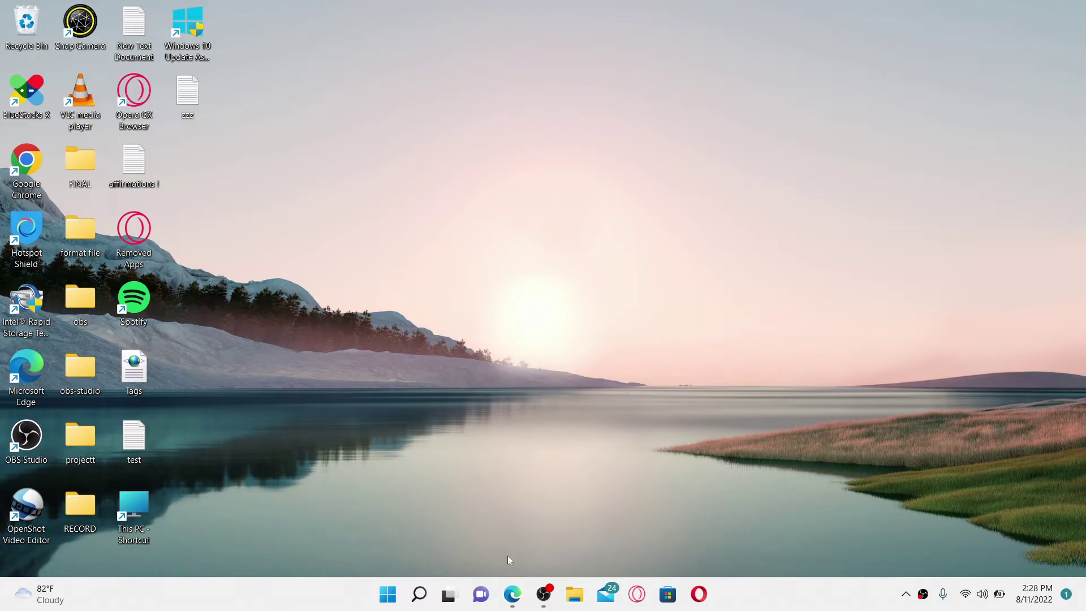
{"action": "left_click", "coordinate": [512, 594]}
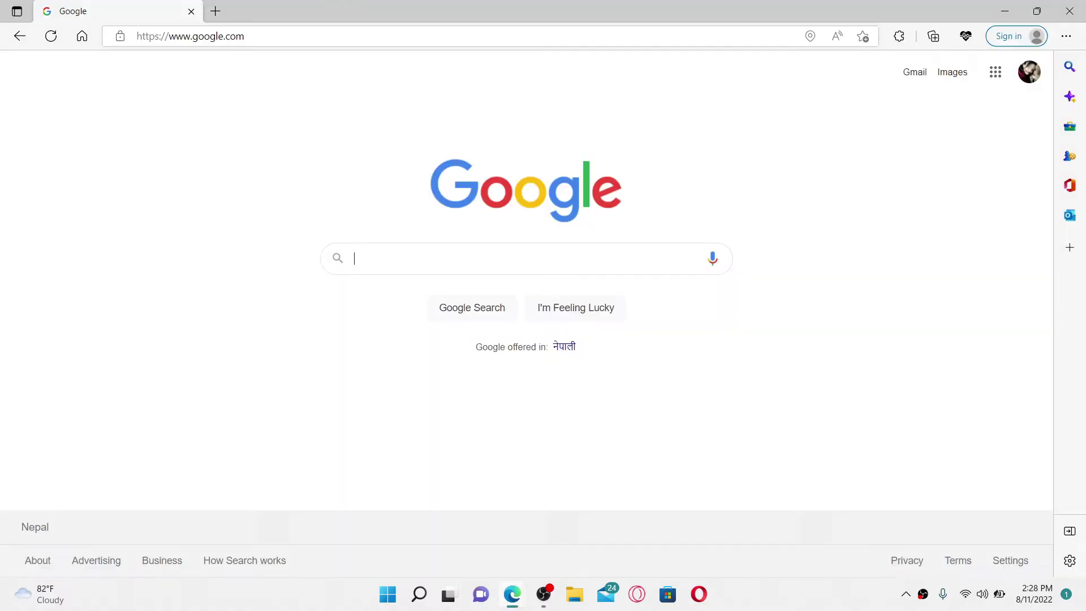
{"action": "key", "text": "ctrl+l"}
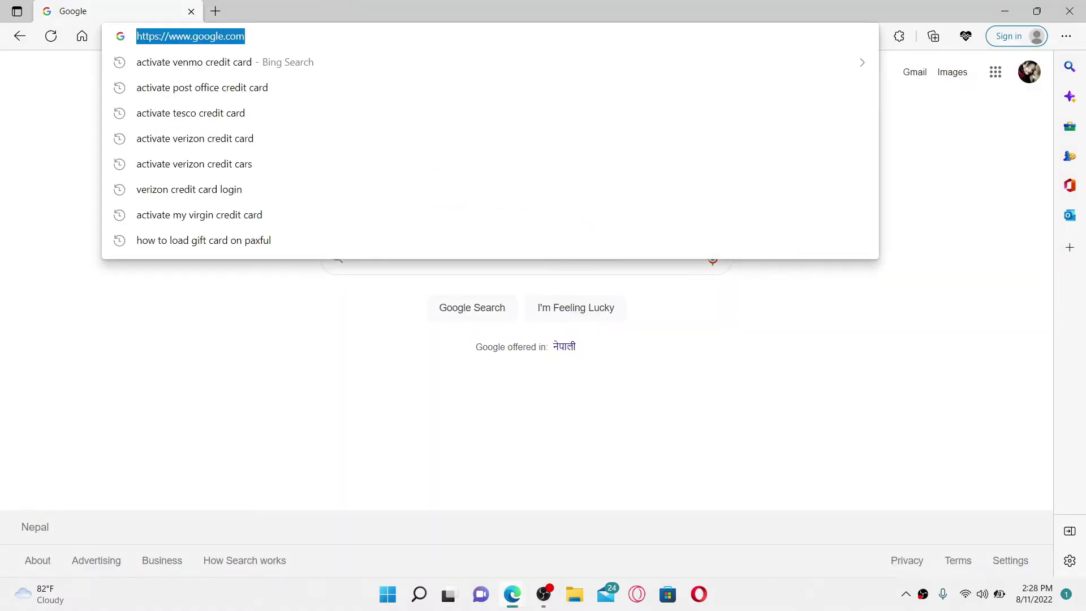
{"action": "type", "text": "www.postoffice.co.uk"}
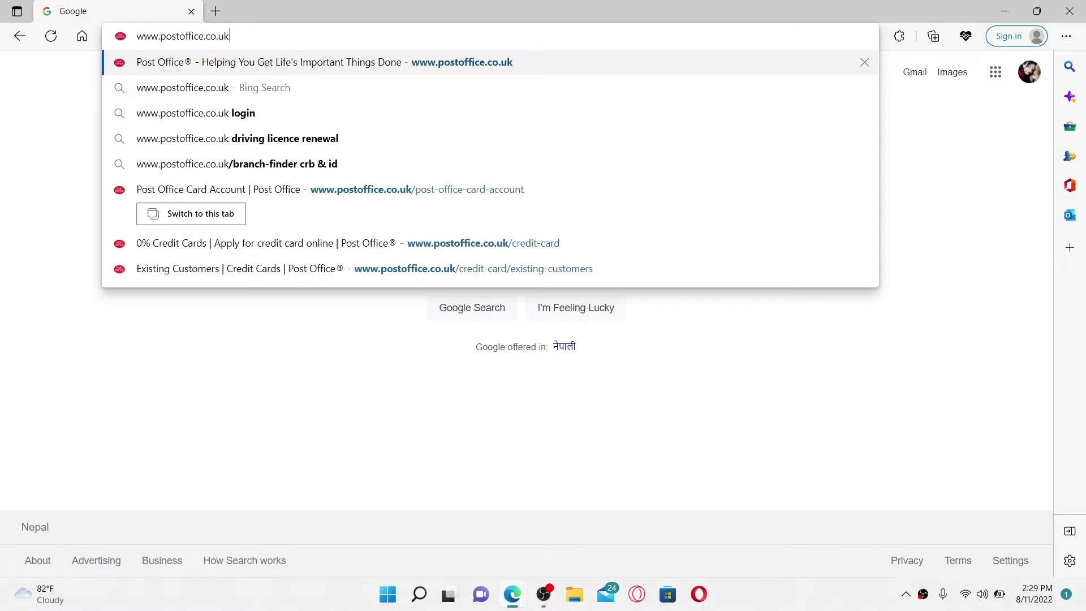
{"action": "key", "text": "Return"}
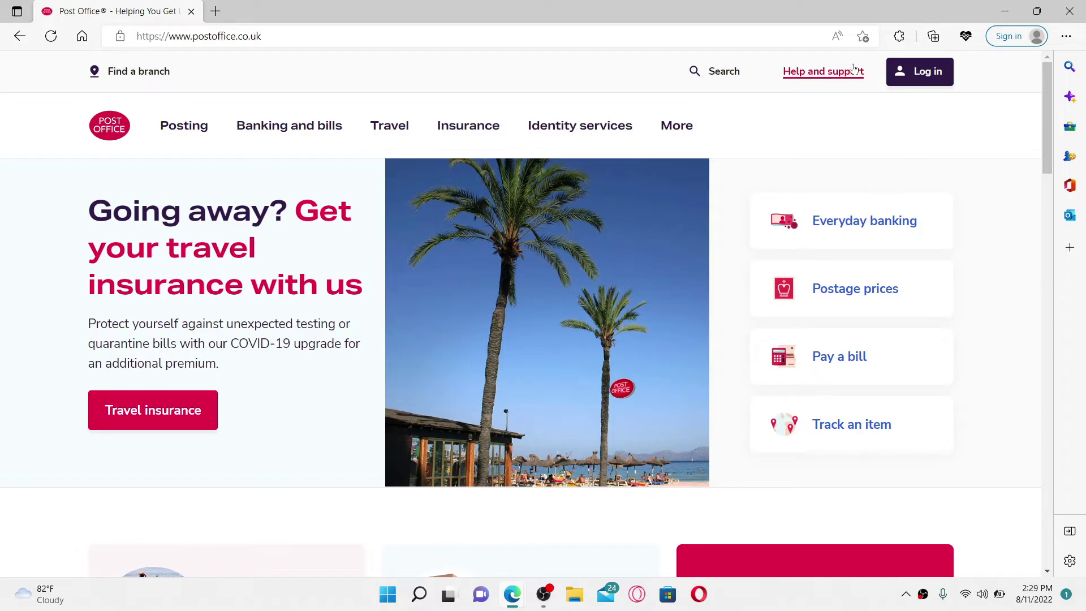
Choose Credit Cards from the Log in menu to reach the existing customers page.
{"action": "left_click", "coordinate": [930, 75]}
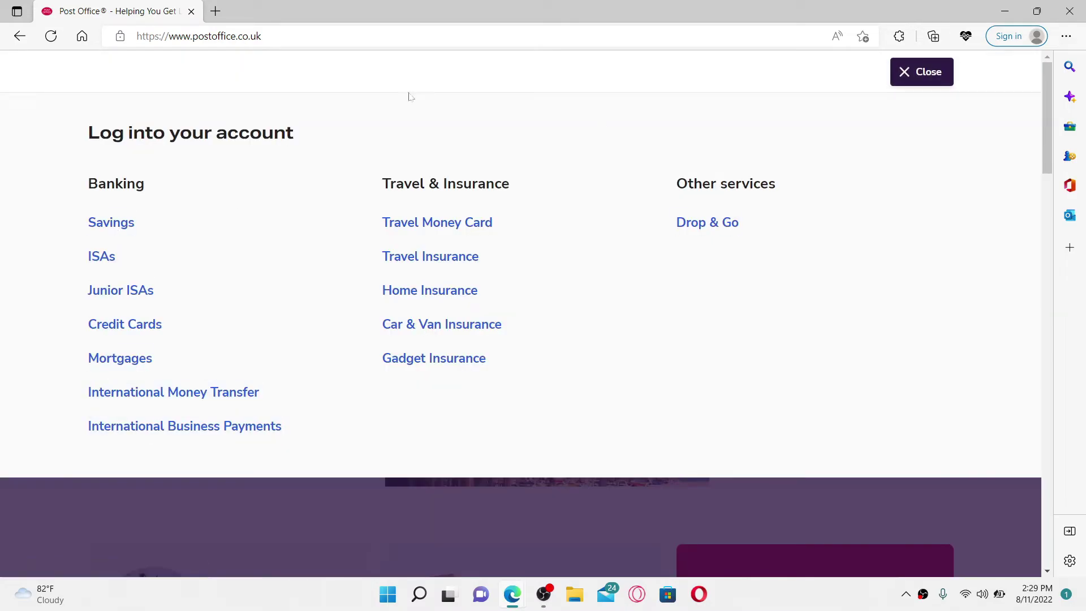
{"action": "left_click", "coordinate": [147, 331]}
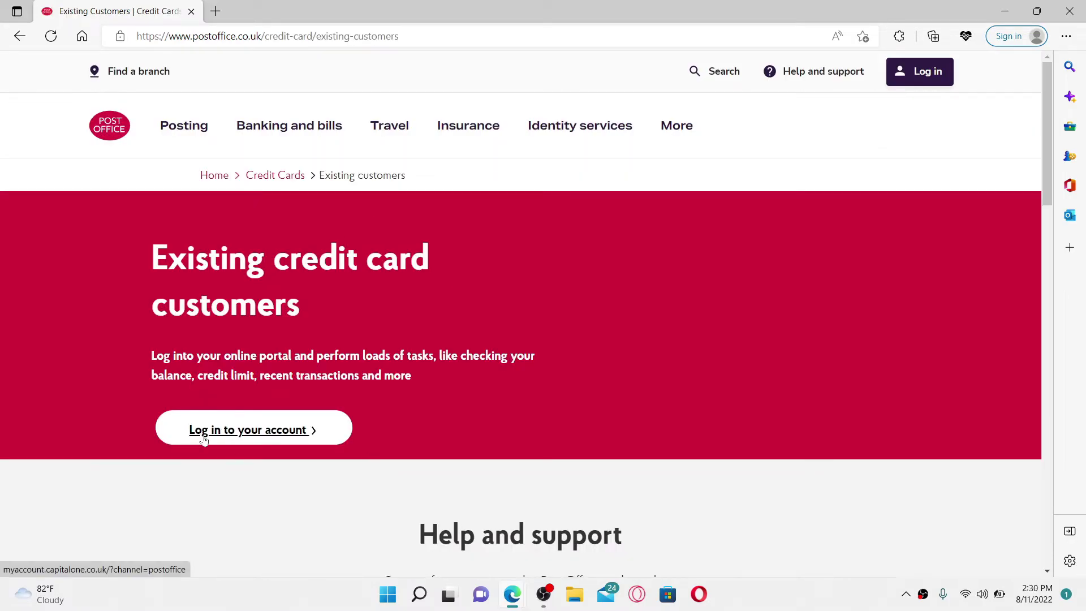
Reach the Capital One sign-in form, enter username and password, and submit.
{"action": "left_click", "coordinate": [268, 436]}
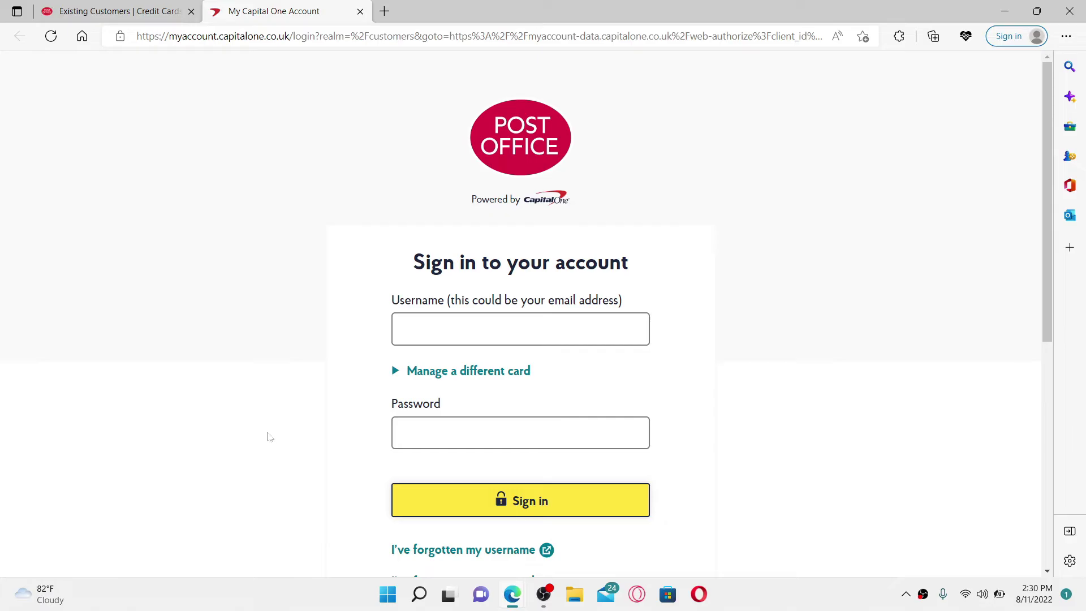
{"action": "scroll", "coordinate": [682, 318], "scroll_direction": "down", "scroll_amount": 2}
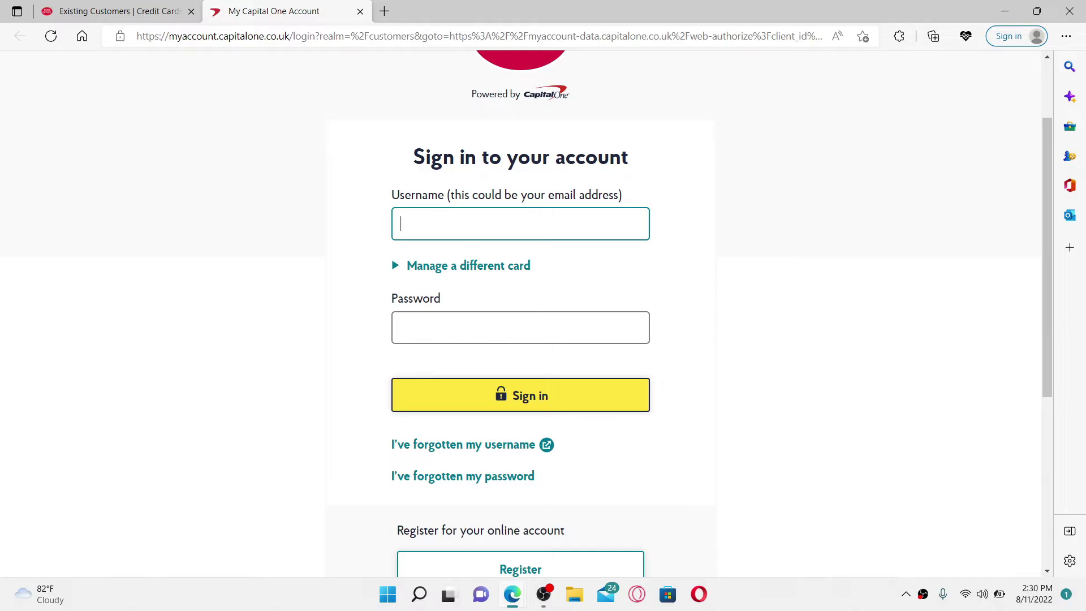
{"action": "key", "text": "Tab"}
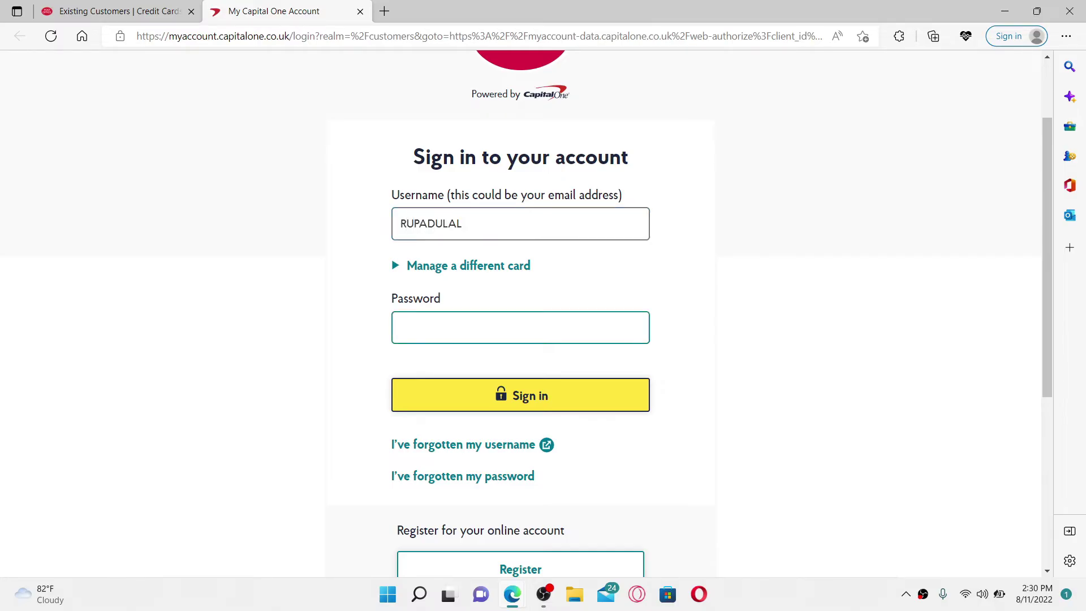
{"action": "type", "text": "***********"}
{"action": "type", "text": "**"}
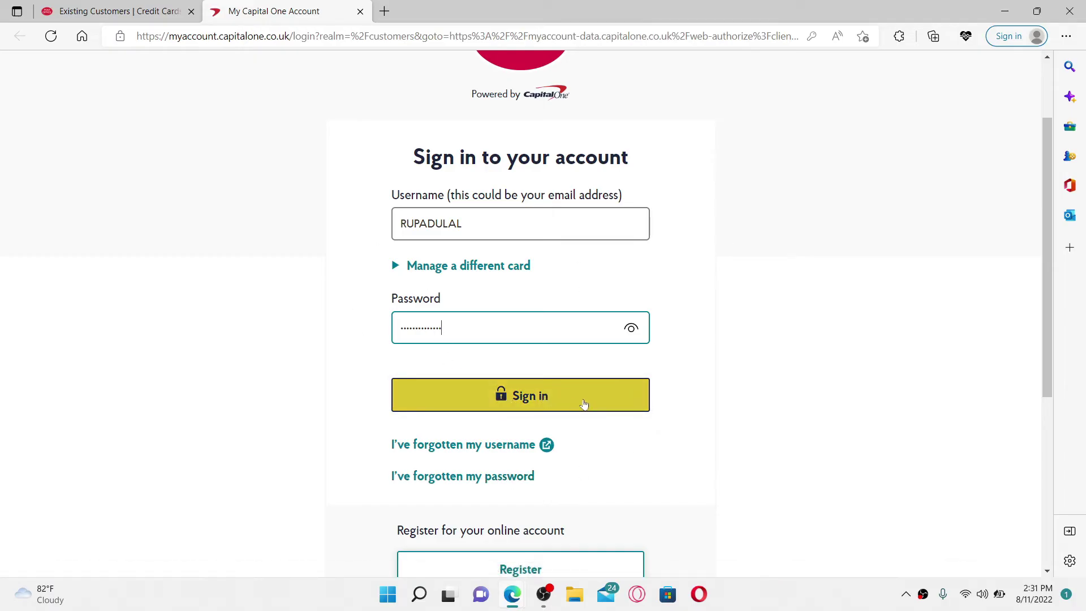
{"action": "left_click", "coordinate": [609, 408]}
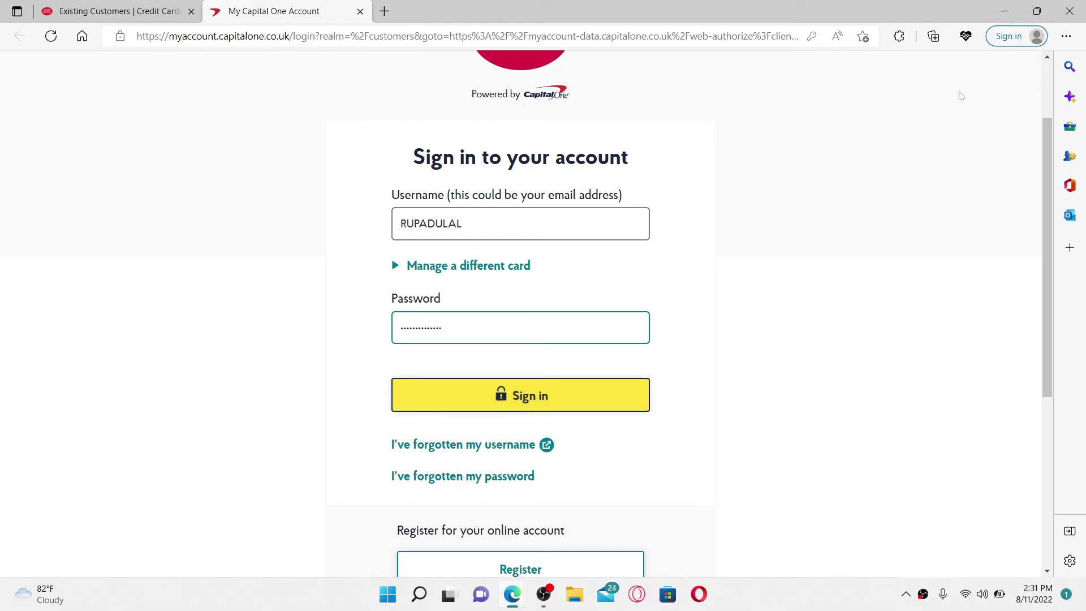
Minimize the Edge window so the Windows desktop is showing.
{"action": "left_click", "coordinate": [1003, 11]}
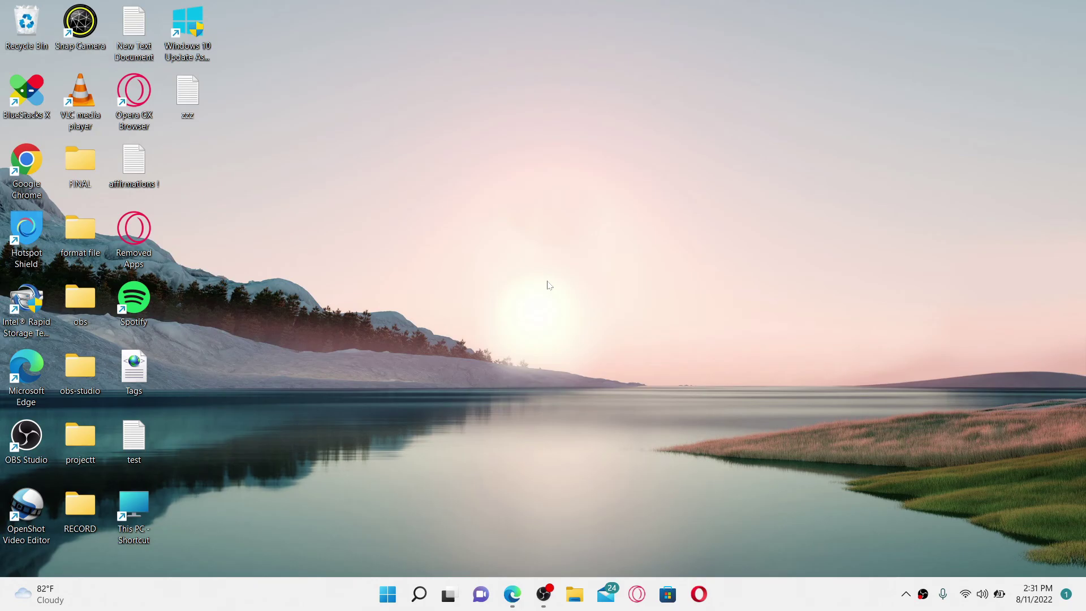